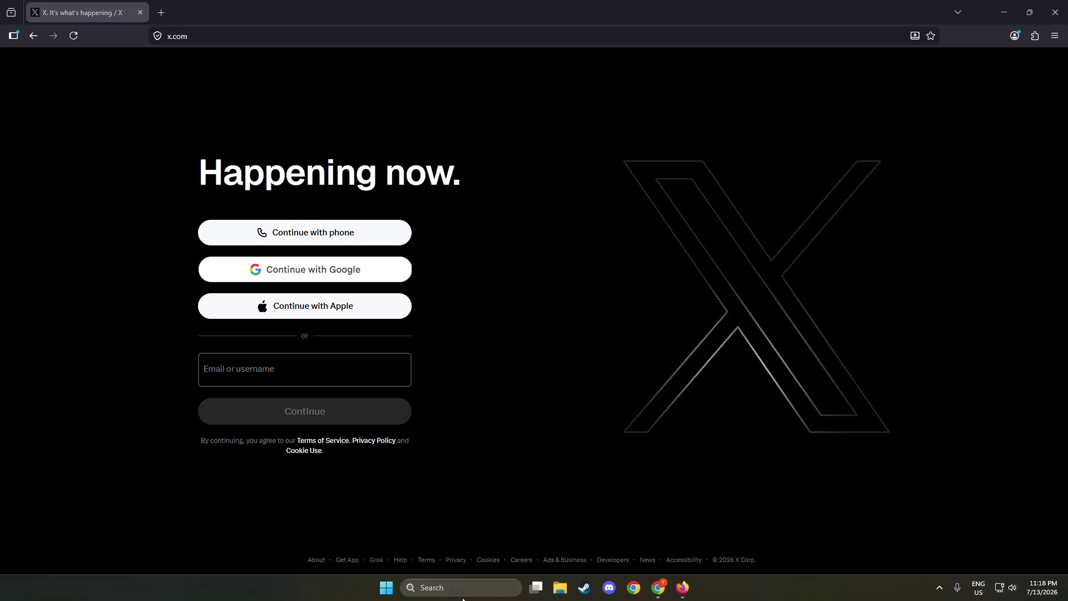
- Launch Microsoft Edge by searching 'edge' from the taskbar, opening its New tab page
{"action": "left_click", "coordinate": [484, 588]}
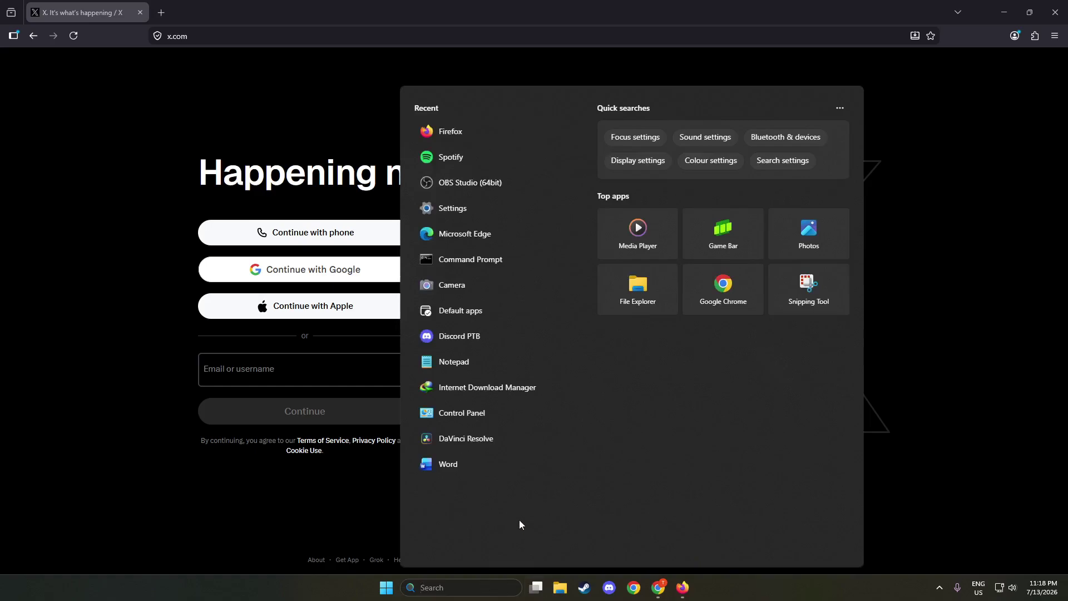
{"action": "type", "text": "edge"}
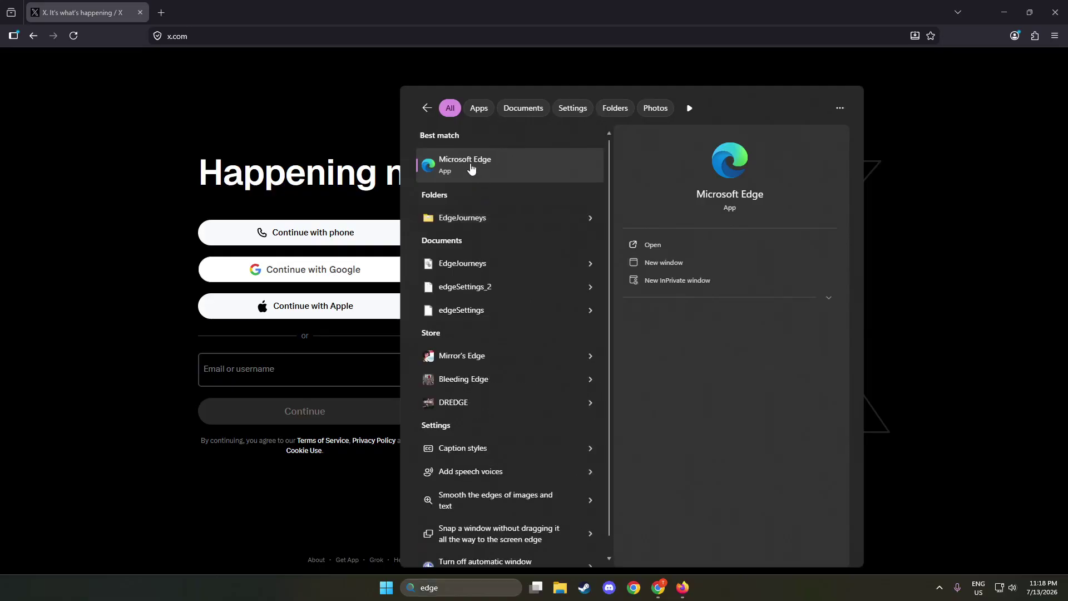
{"action": "left_click", "coordinate": [470, 164]}
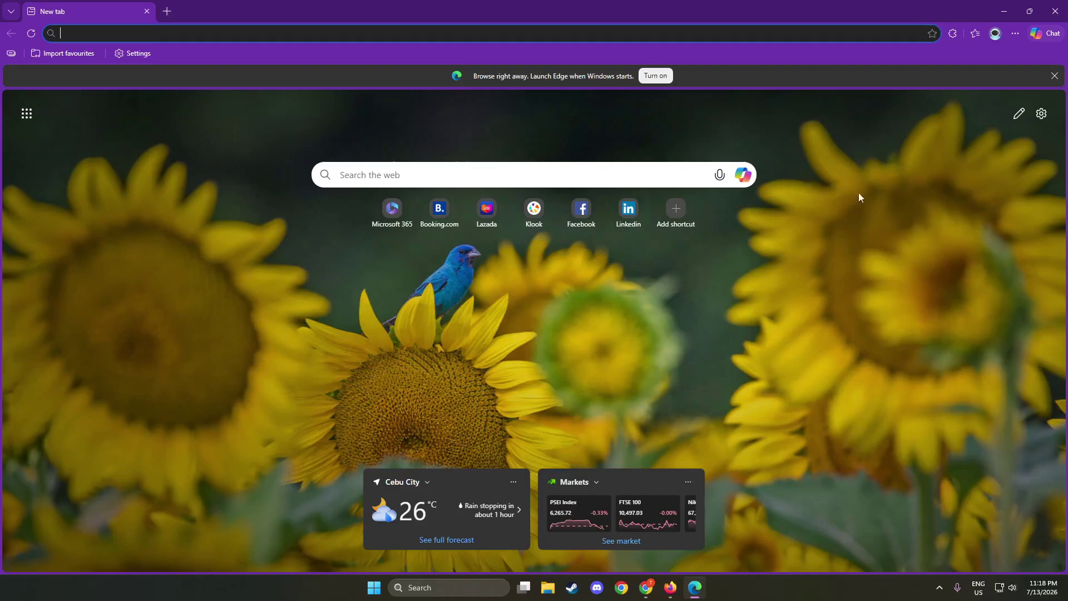
- Close Edge and open a new Firefox private browsing window
{"action": "left_click", "coordinate": [1055, 11]}
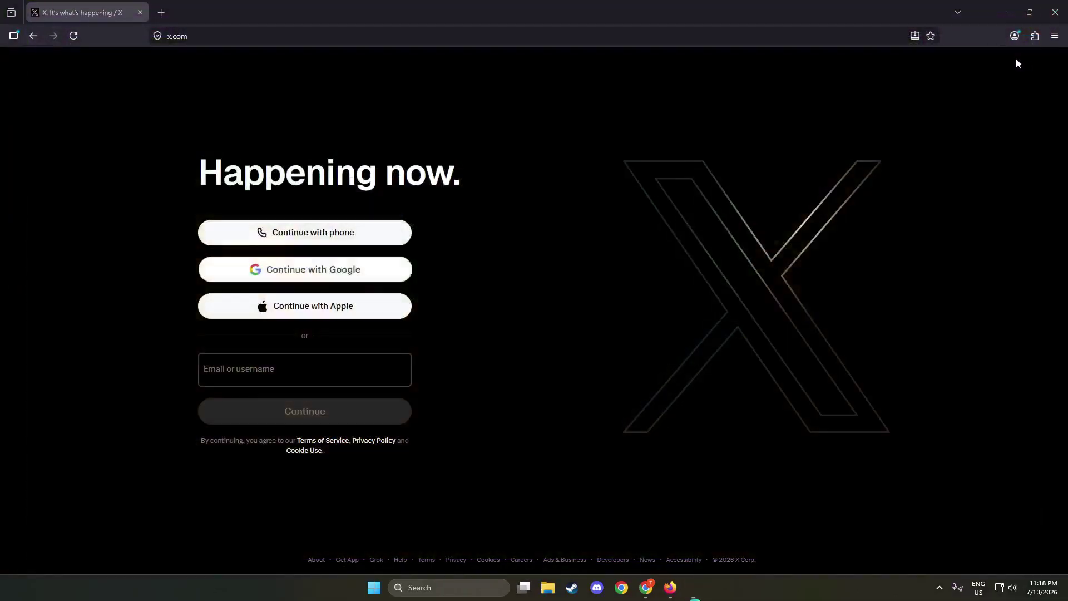
{"action": "left_click", "coordinate": [1056, 38]}
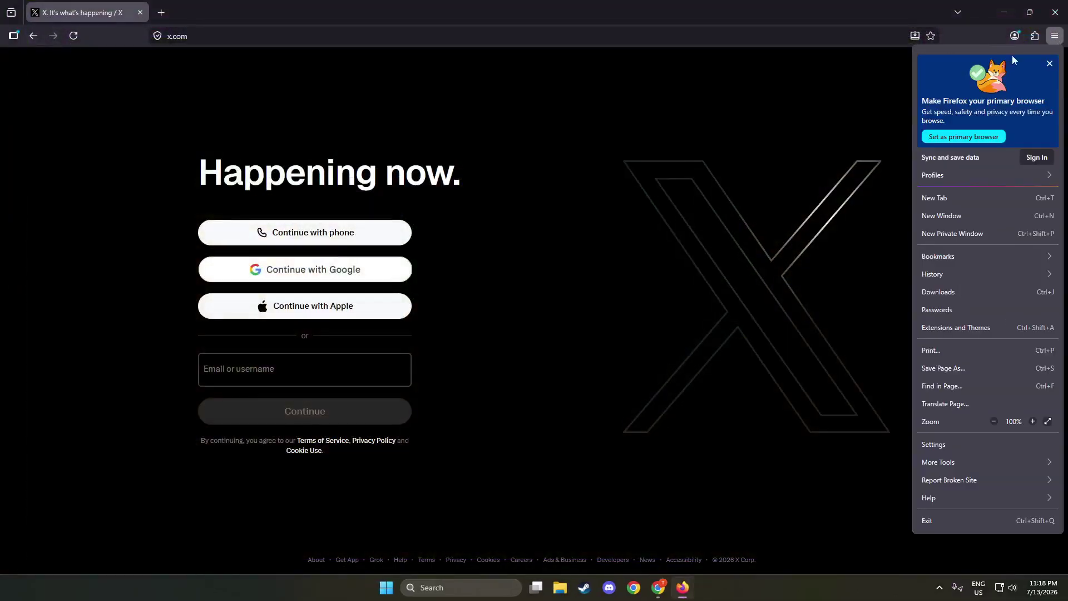
{"action": "left_click", "coordinate": [953, 233]}
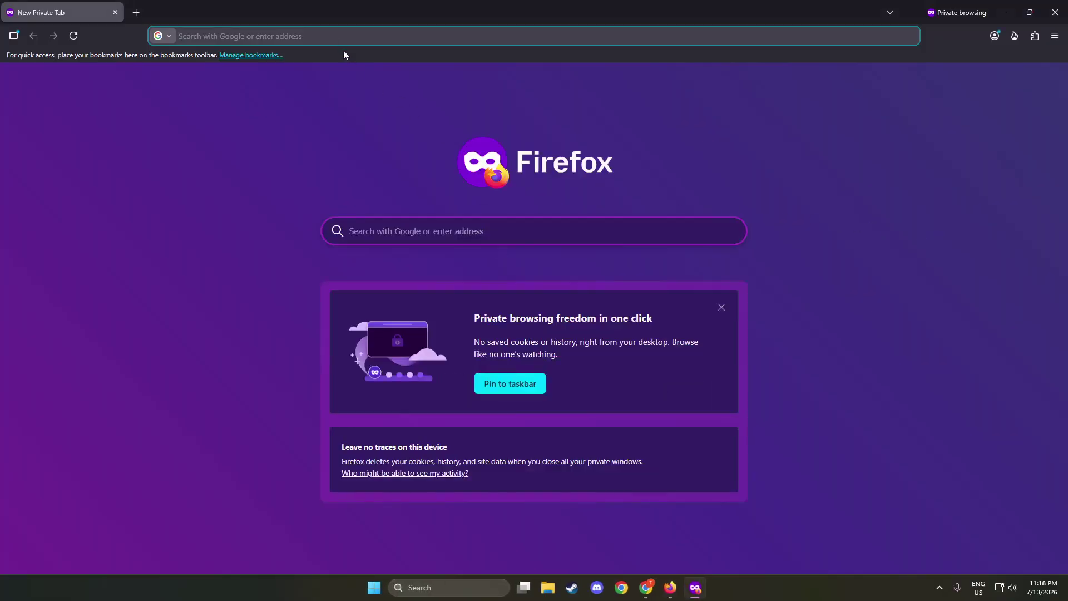
- Load x.com in the private window and pick the email sign-in option
{"action": "left_click", "coordinate": [325, 37]}
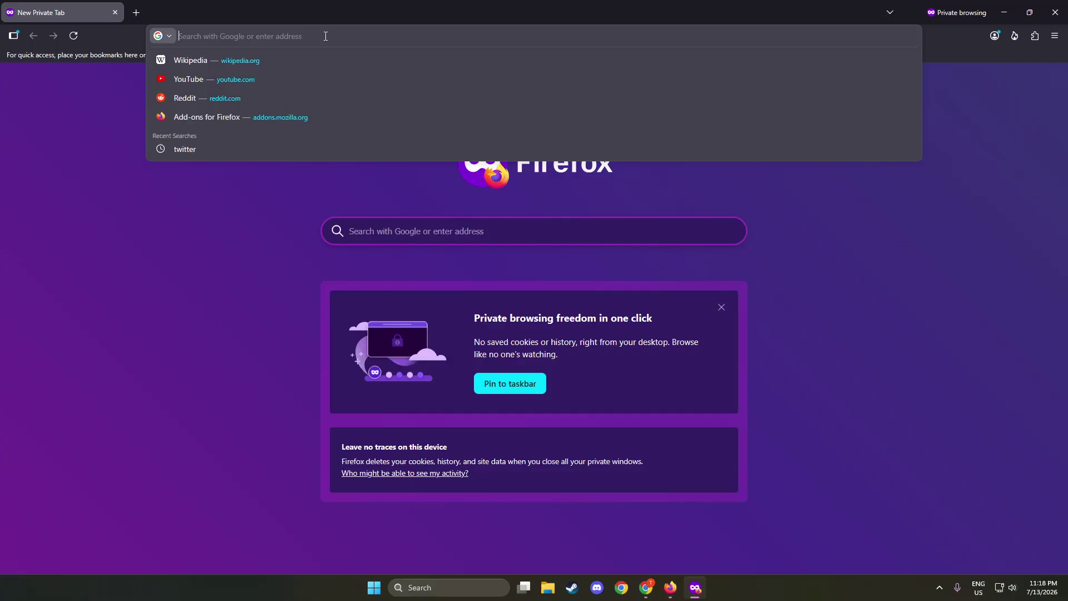
{"action": "type", "text": "x.com"}
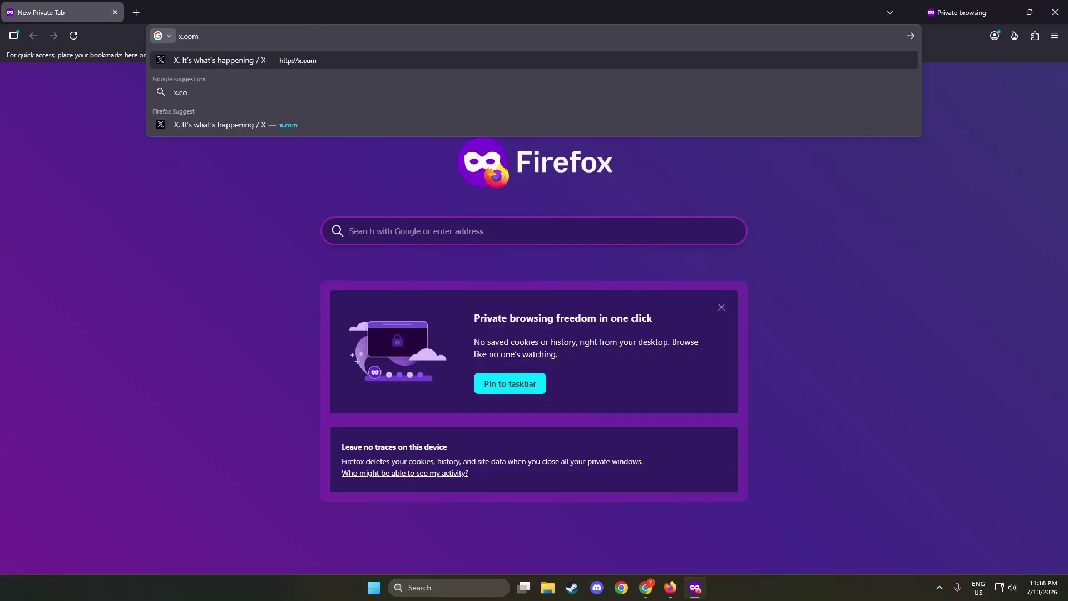
{"action": "key", "text": "Return"}
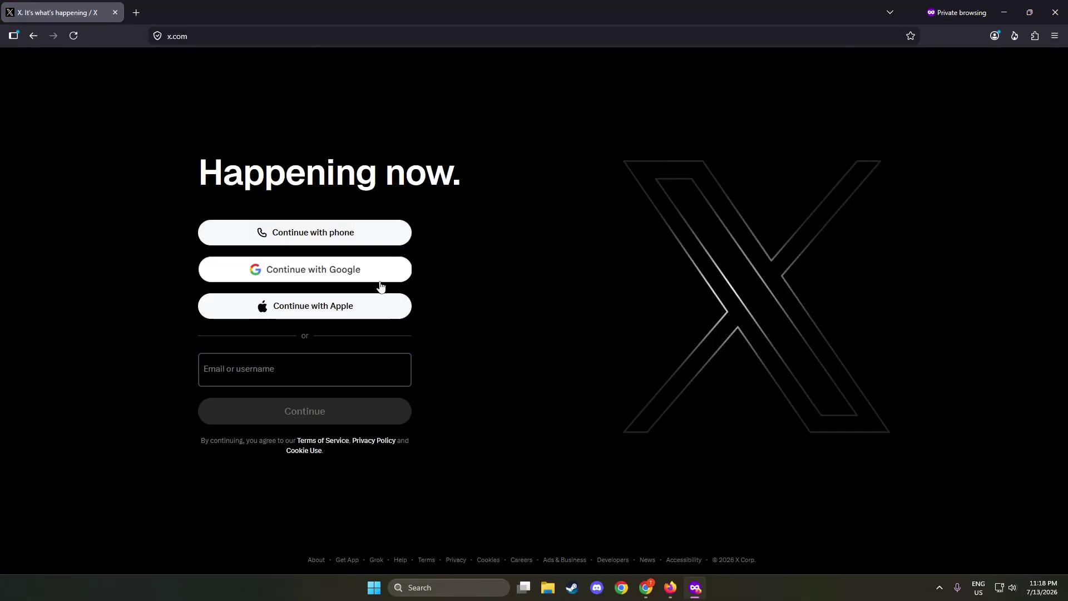
{"action": "left_click", "coordinate": [304, 376]}
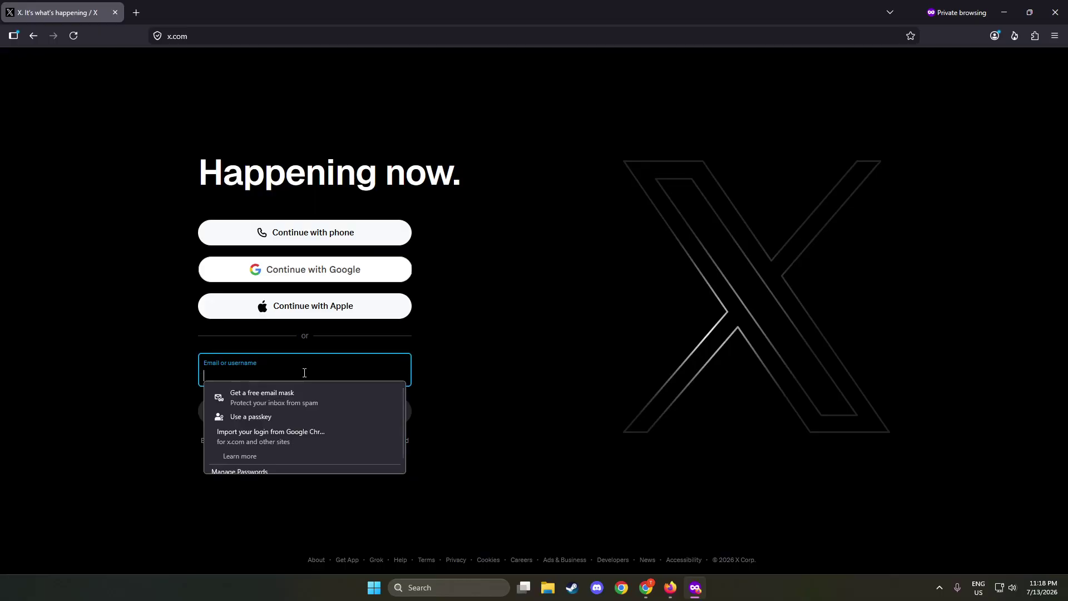
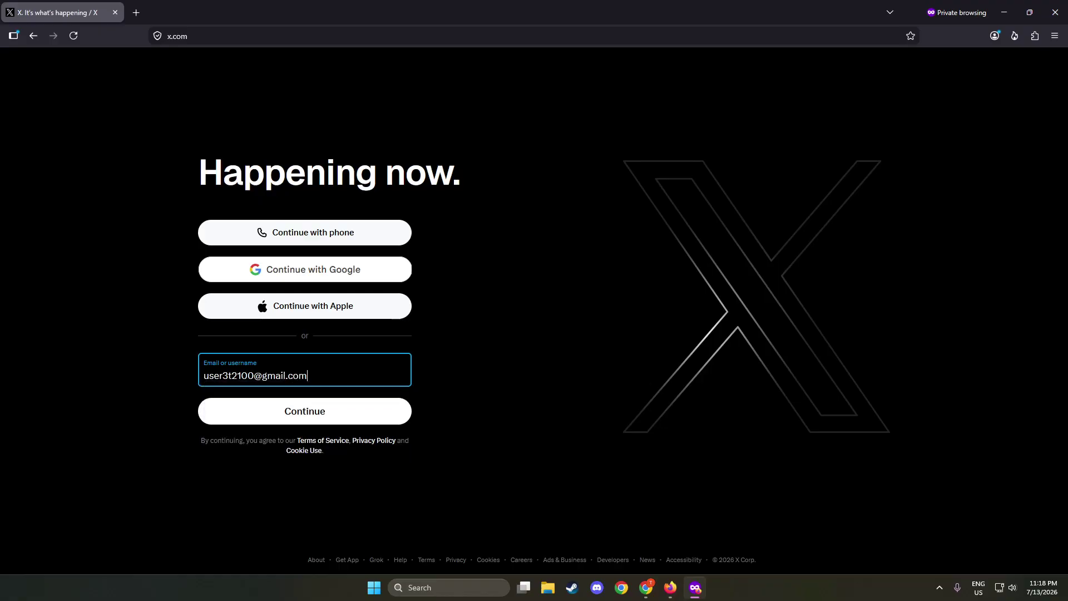
- Submit the account's email address, correcting a typo, then switch to the Gmail message with the code
{"action": "key", "text": "Return"}
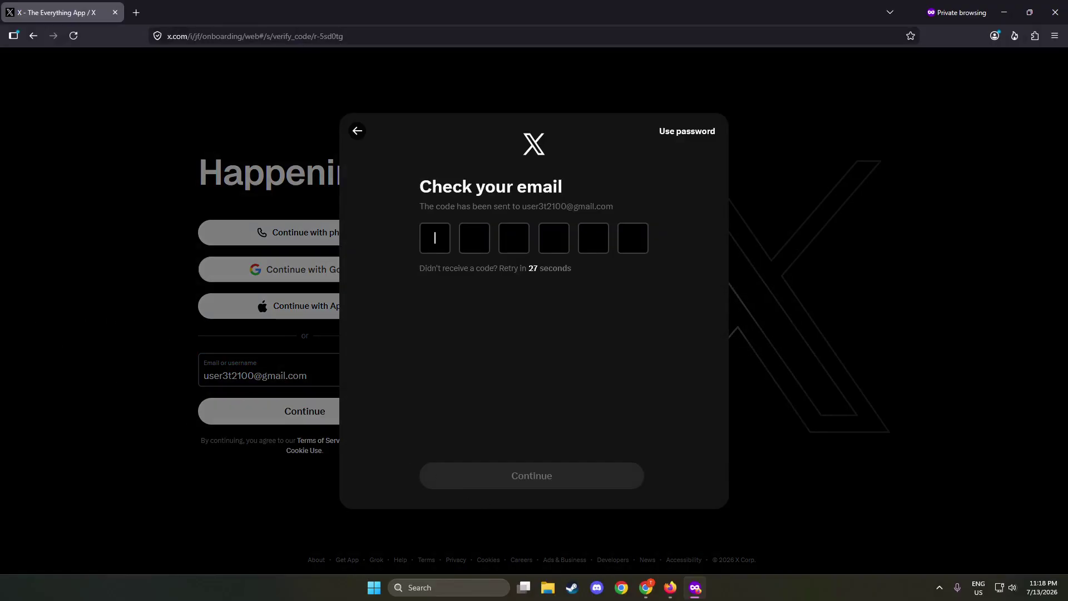
{"action": "key", "text": "alt+Tab"}
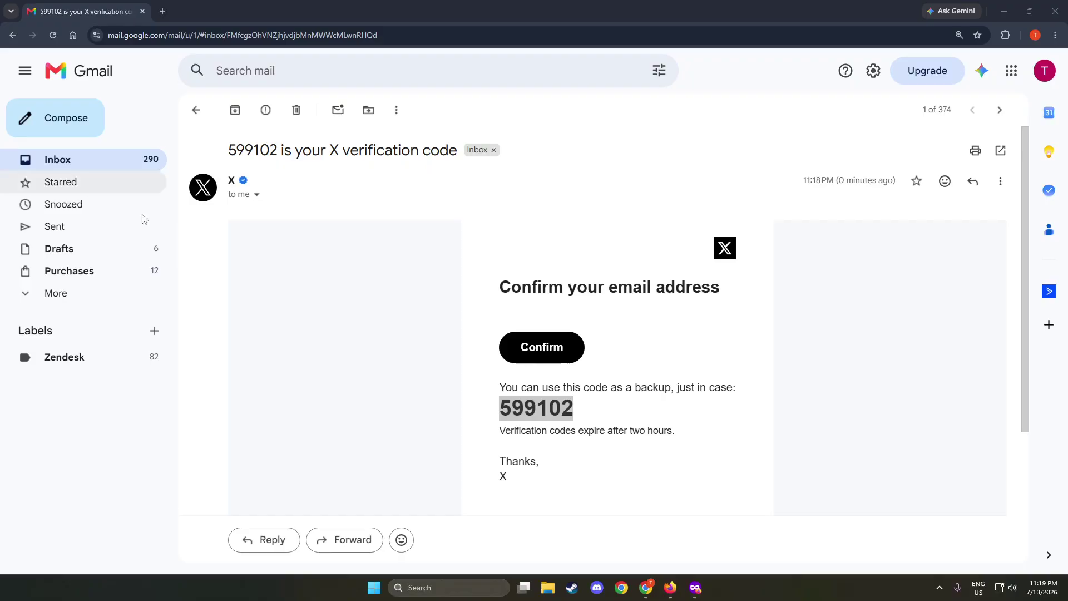
- Copy the six-digit code from X's email and paste it into X's code prompt
{"action": "double_click", "coordinate": [523, 401]}
{"action": "key", "text": "ctrl+c"}
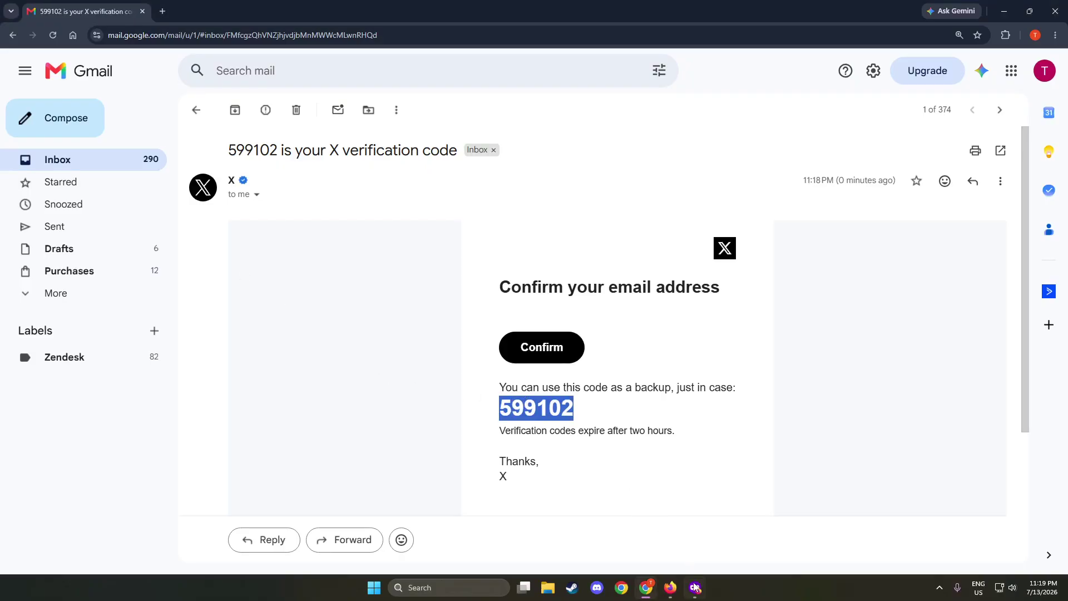
{"action": "left_click", "coordinate": [695, 589]}
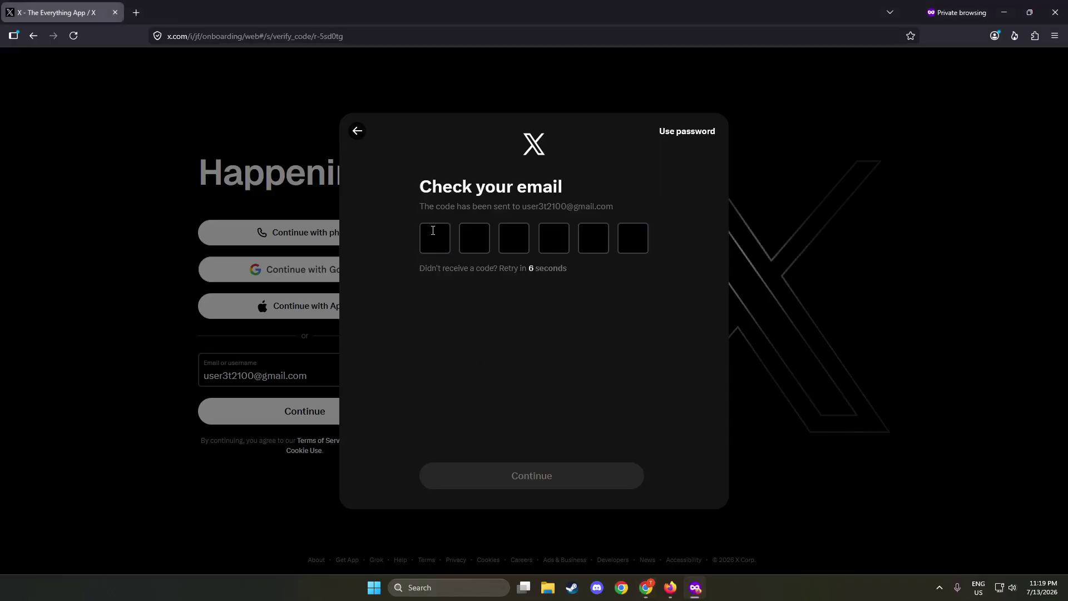
{"action": "key", "text": "ctrl+v"}
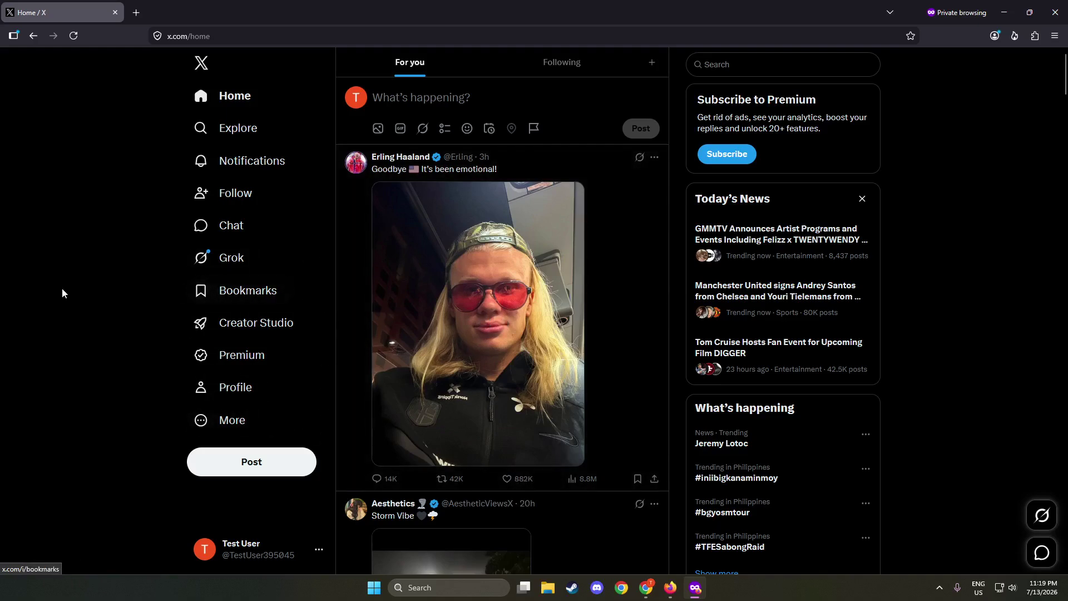
{"action": "scroll", "coordinate": [59, 304], "scroll_direction": "down", "scroll_amount": 5}
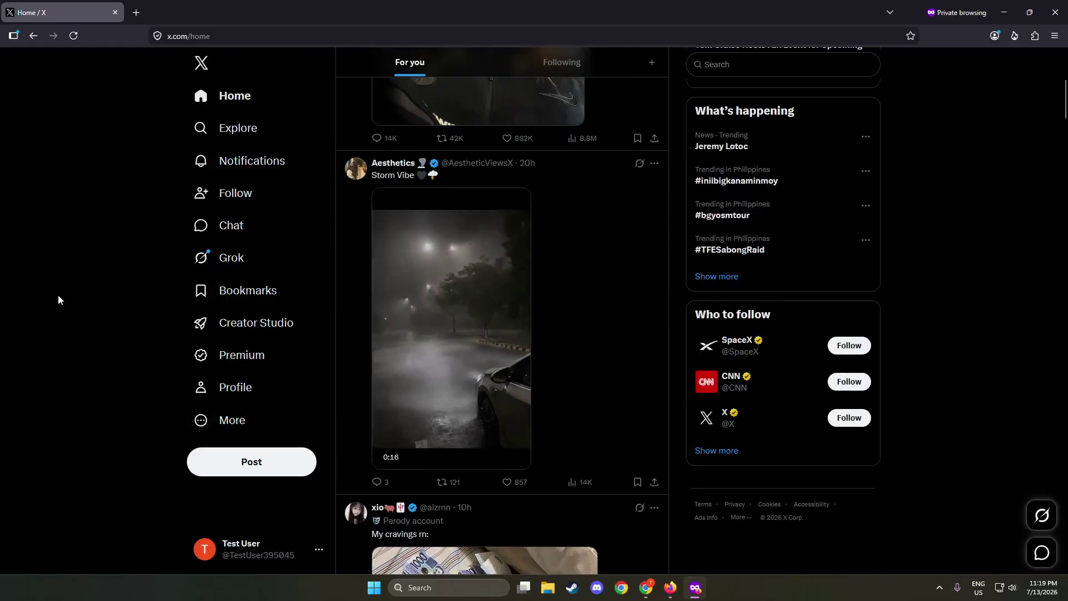
{"action": "scroll", "coordinate": [58, 294], "scroll_direction": "down", "scroll_amount": 4}
{"action": "scroll", "coordinate": [52, 284], "scroll_direction": "down", "scroll_amount": 4}
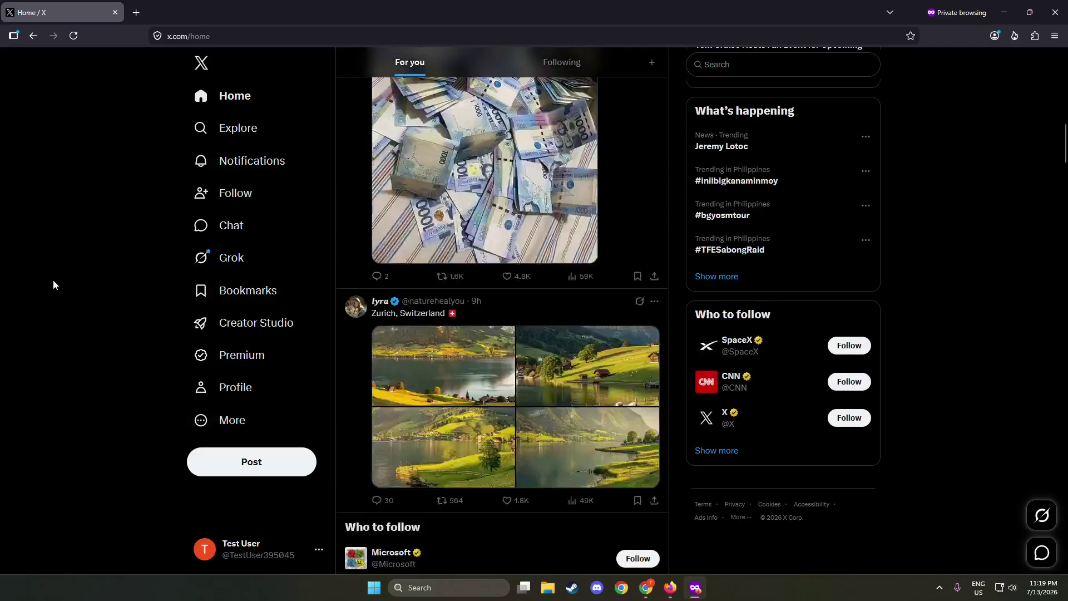
{"action": "scroll", "coordinate": [53, 279], "scroll_direction": "down", "scroll_amount": 2}
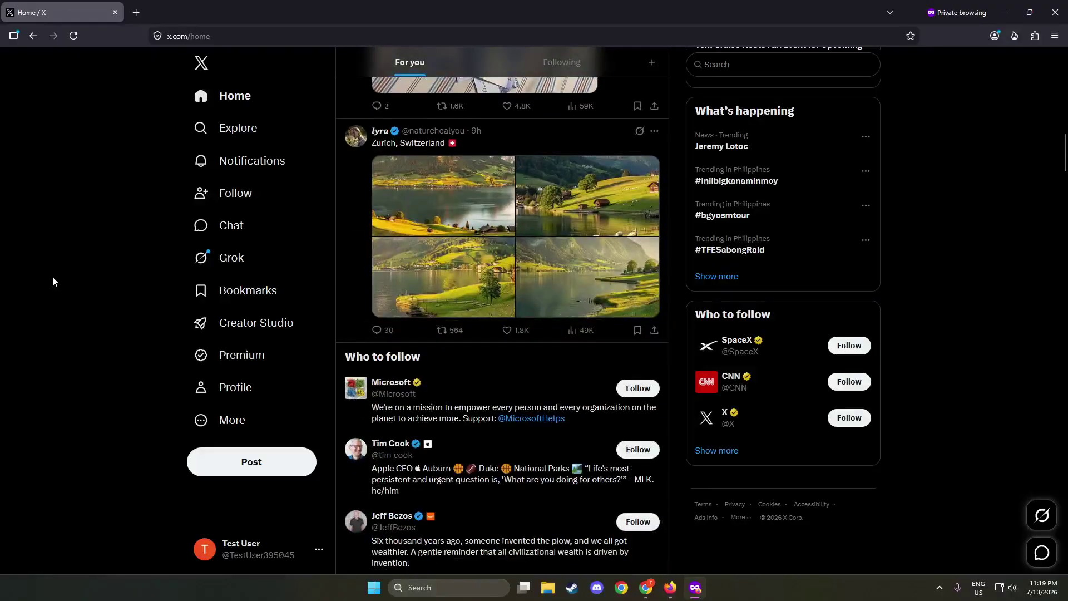
{"action": "scroll", "coordinate": [52, 276], "scroll_direction": "down", "scroll_amount": 2}
{"action": "scroll", "coordinate": [94, 259], "scroll_direction": "down", "scroll_amount": 2}
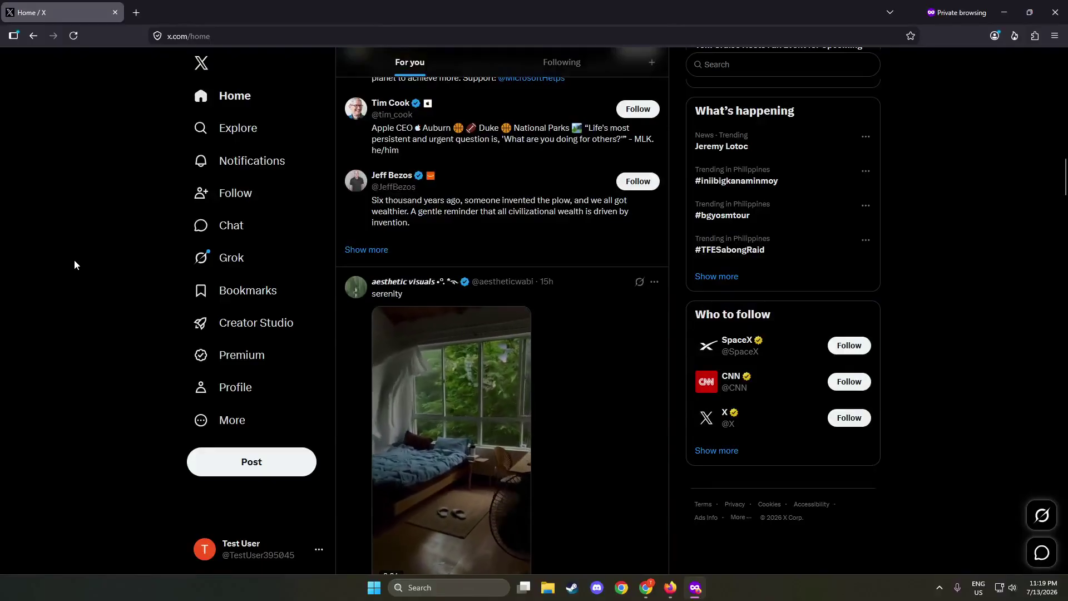
{"action": "left_click", "coordinate": [222, 96]}
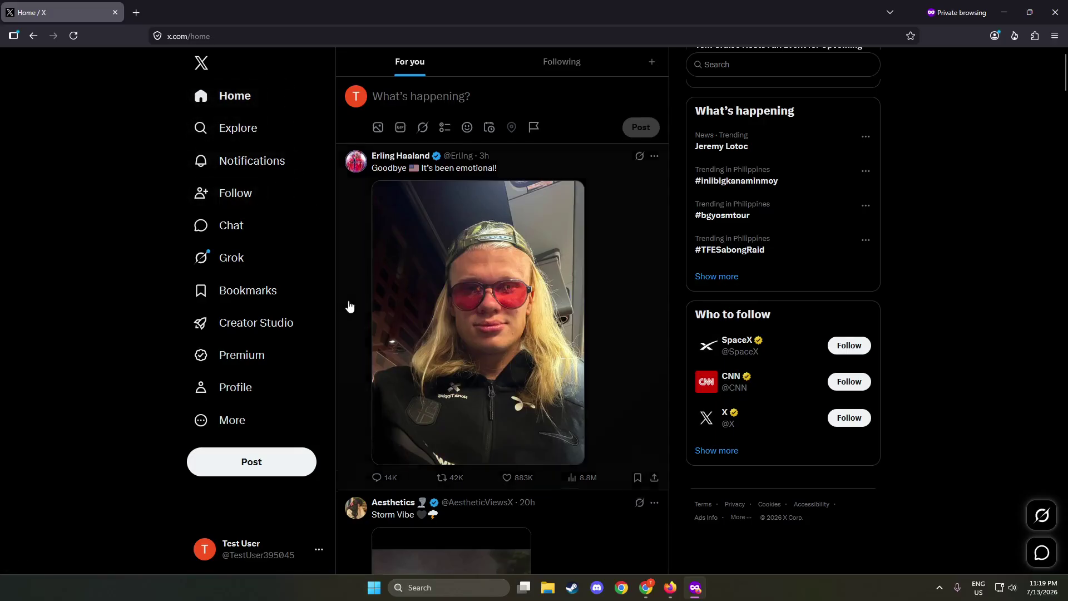
- Scroll the home feed to the white-cat rainy-pond photo post and open its status page
{"action": "scroll", "coordinate": [328, 295], "scroll_direction": "down", "scroll_amount": 5}
{"action": "scroll", "coordinate": [306, 289], "scroll_direction": "down", "scroll_amount": 9}
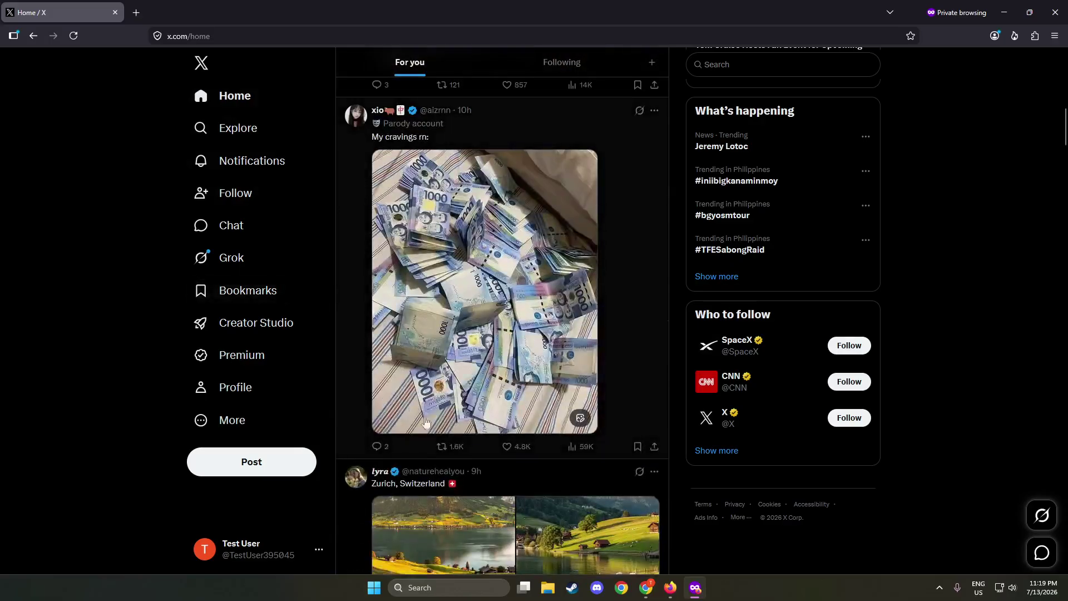
{"action": "scroll", "coordinate": [405, 374], "scroll_direction": "down", "scroll_amount": 2}
{"action": "scroll", "coordinate": [282, 327], "scroll_direction": "down", "scroll_amount": 15}
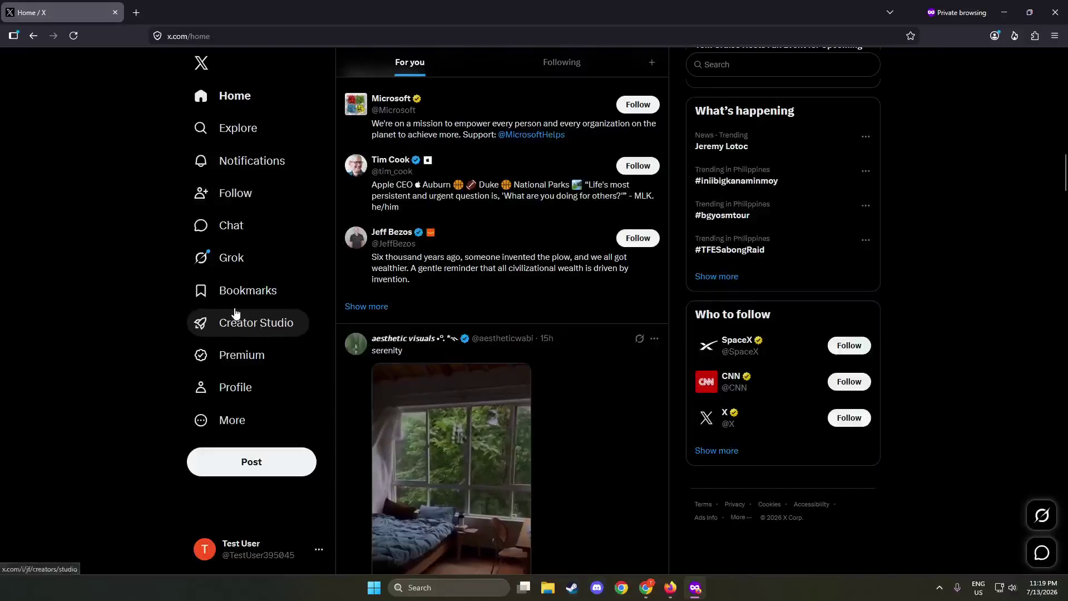
{"action": "scroll", "coordinate": [322, 334], "scroll_direction": "down", "scroll_amount": 4}
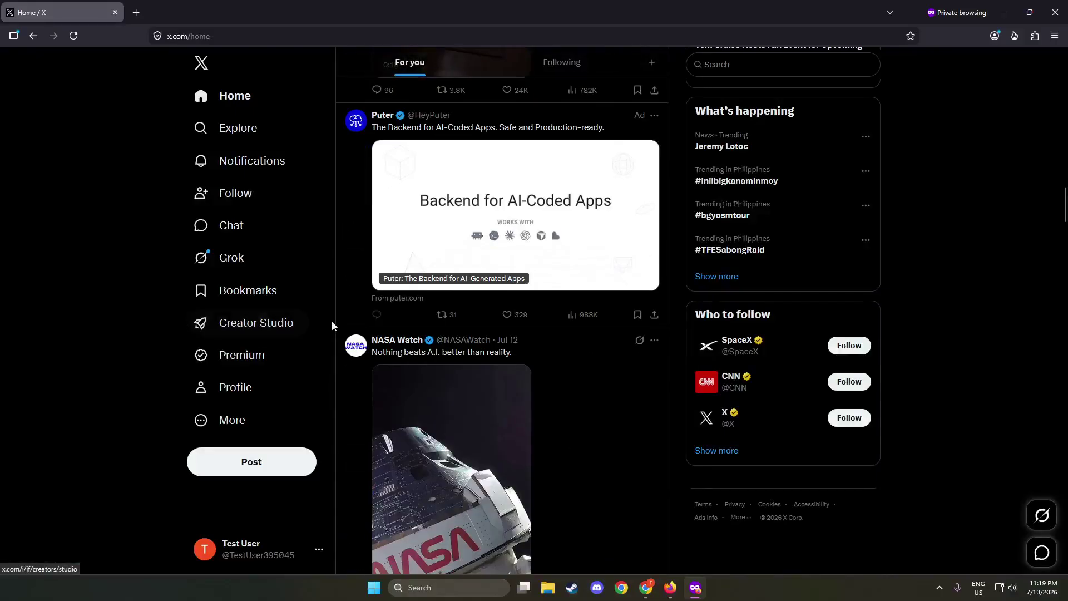
{"action": "scroll", "coordinate": [332, 320], "scroll_direction": "down", "scroll_amount": 5}
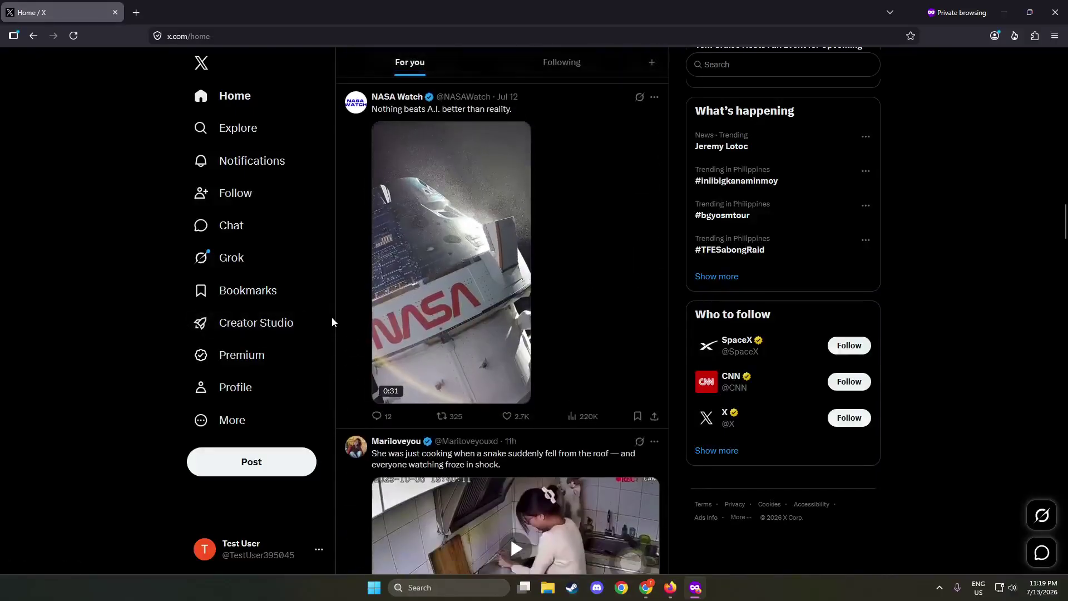
{"action": "scroll", "coordinate": [331, 316], "scroll_direction": "down", "scroll_amount": 3}
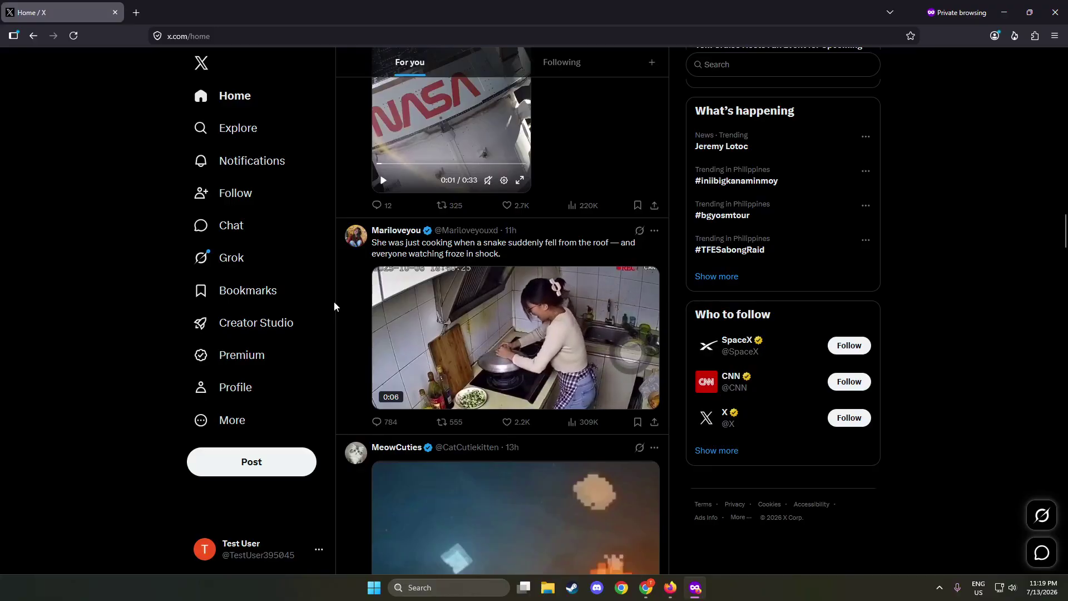
{"action": "scroll", "coordinate": [424, 370], "scroll_direction": "down", "scroll_amount": 10}
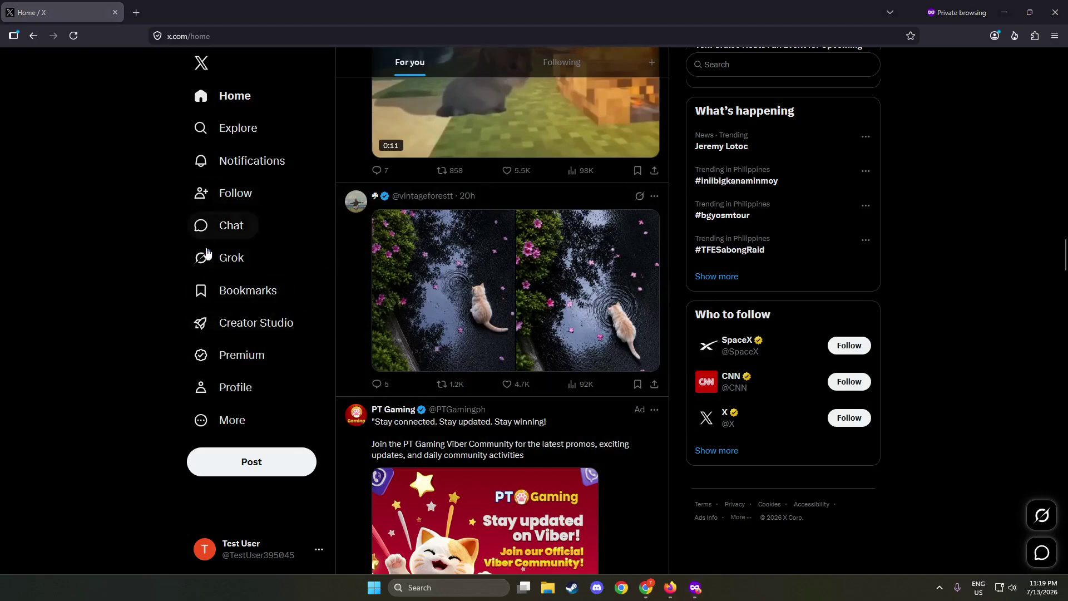
{"action": "scroll", "coordinate": [369, 309], "scroll_direction": "down", "scroll_amount": 5}
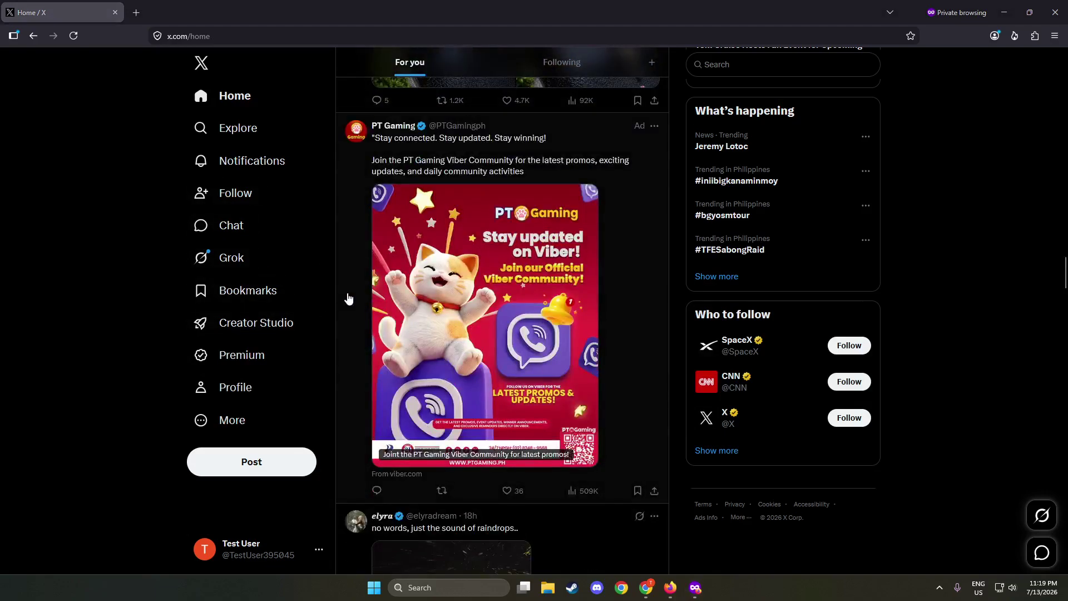
{"action": "scroll", "coordinate": [353, 300], "scroll_direction": "up", "scroll_amount": 3}
{"action": "left_click", "coordinate": [361, 213]}
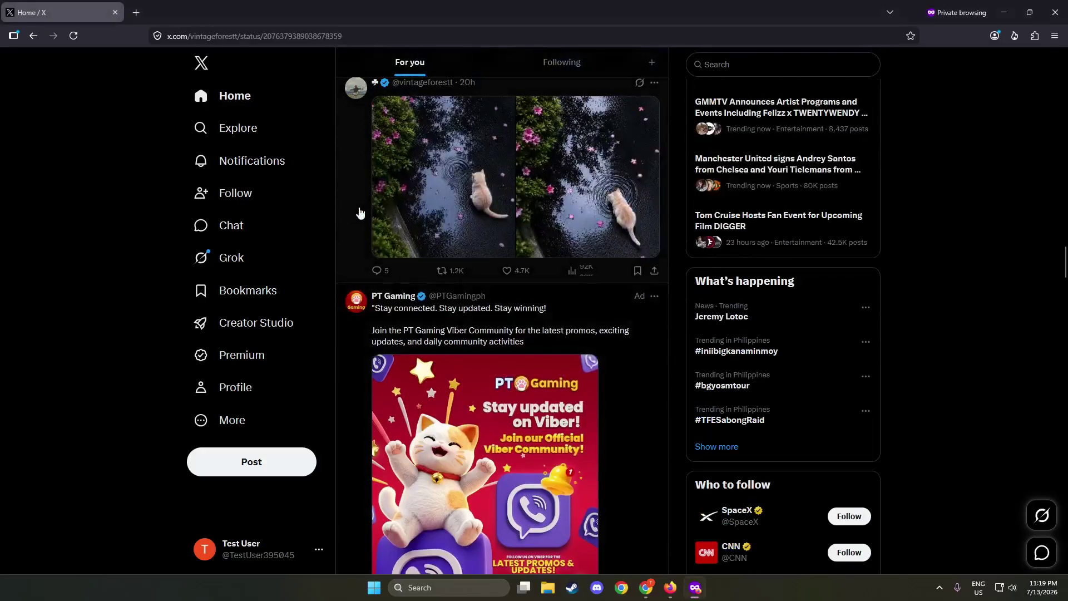